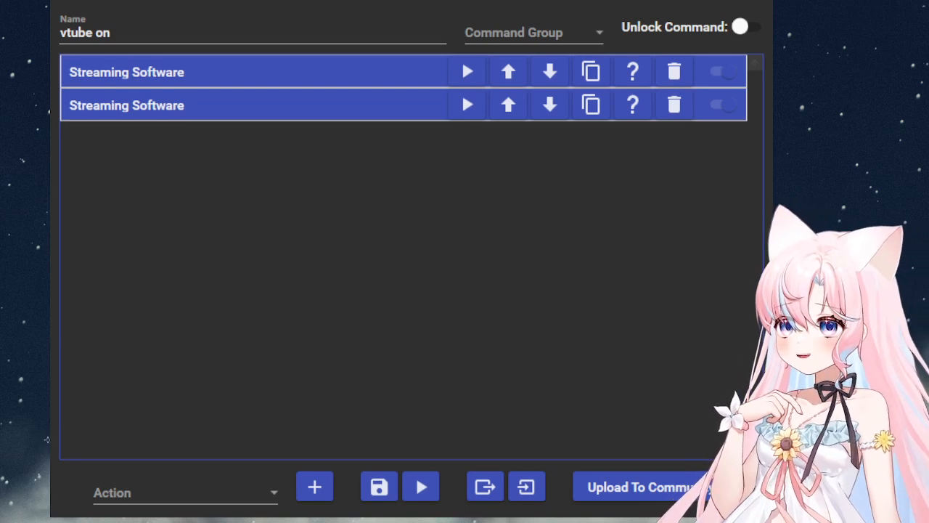
Expand both Streaming Software actions of the vtube on group and examine their streaming software setting.
left_click(265, 492)
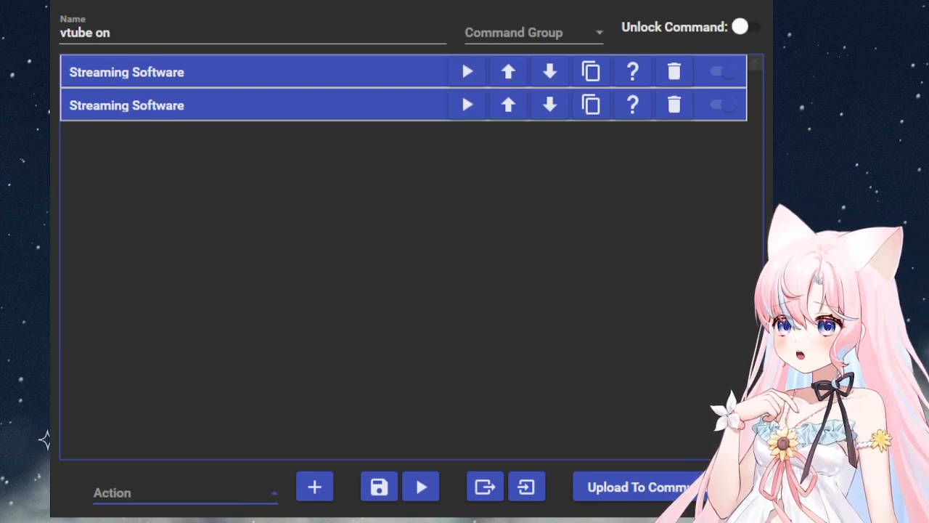
left_click(253, 85)
left_click(261, 239)
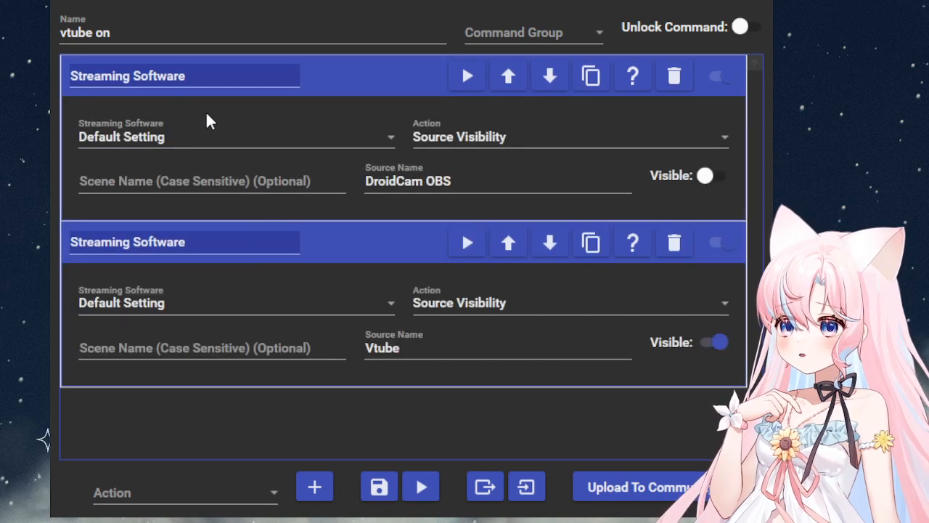
left_click(109, 143)
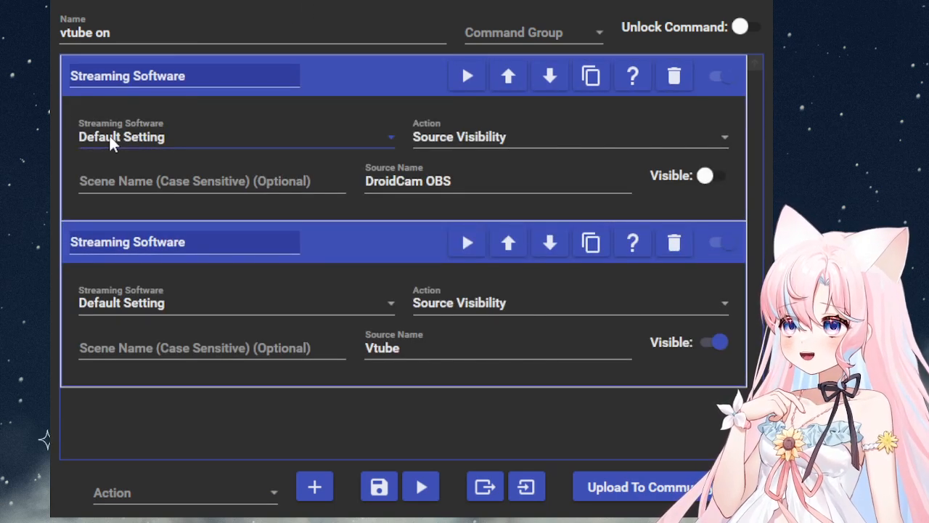
left_click(174, 144)
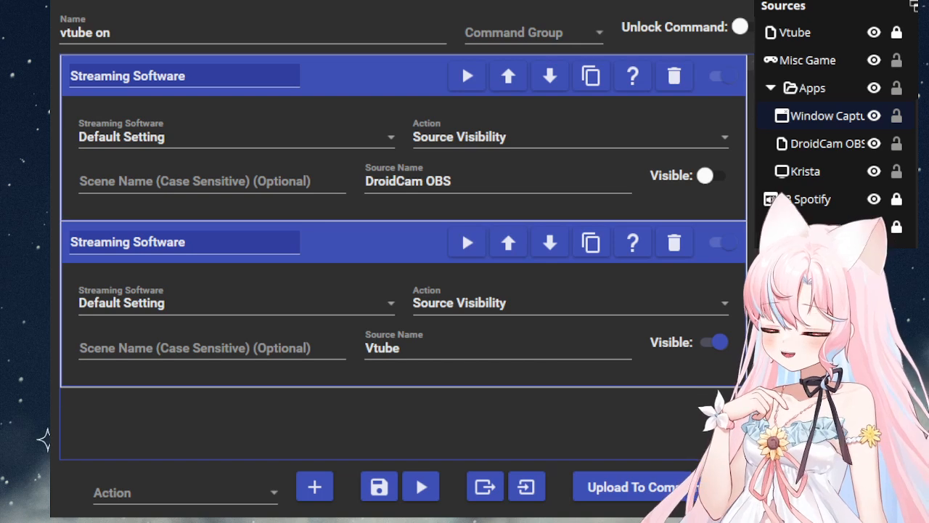
Compare the source names in both visibility actions with the names in the OBS sources list.
left_click(463, 190)
left_click_drag(458, 176, 359, 189)
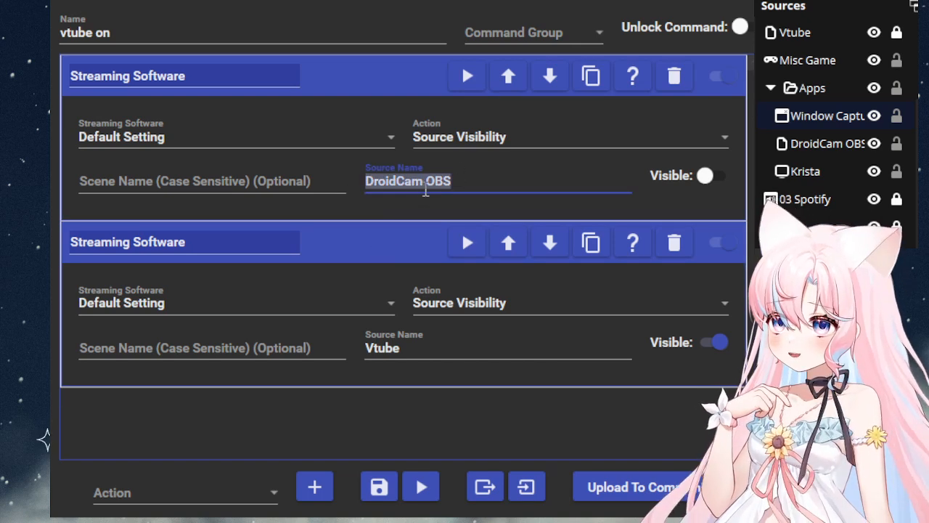
left_click(397, 345)
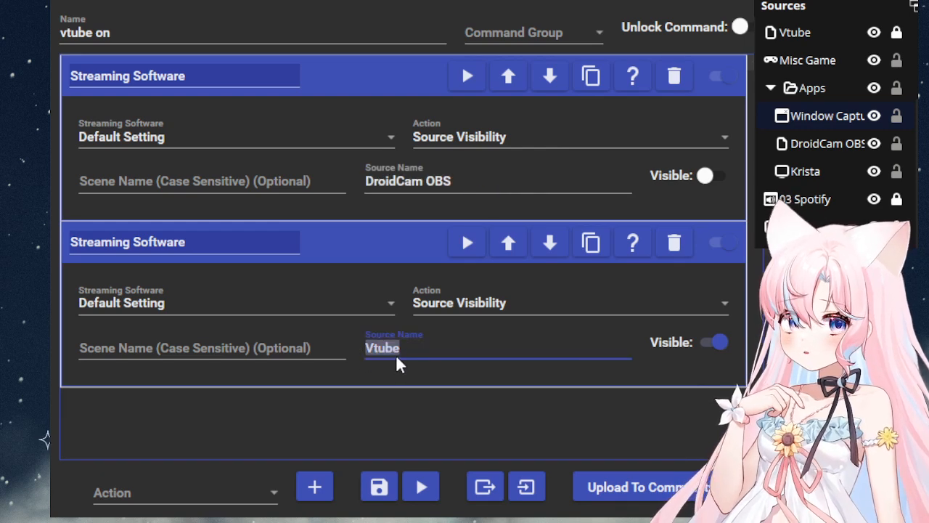
key("alt+Tab")
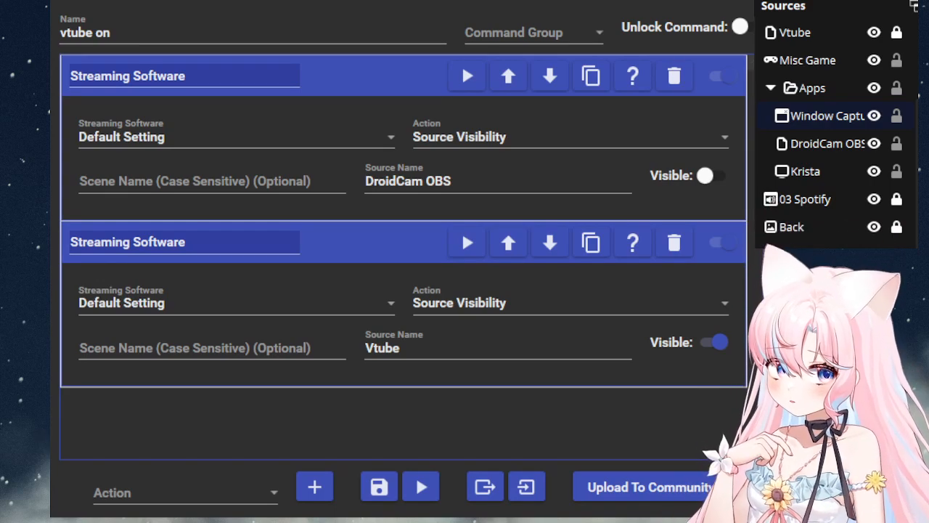
key("alt+Tab")
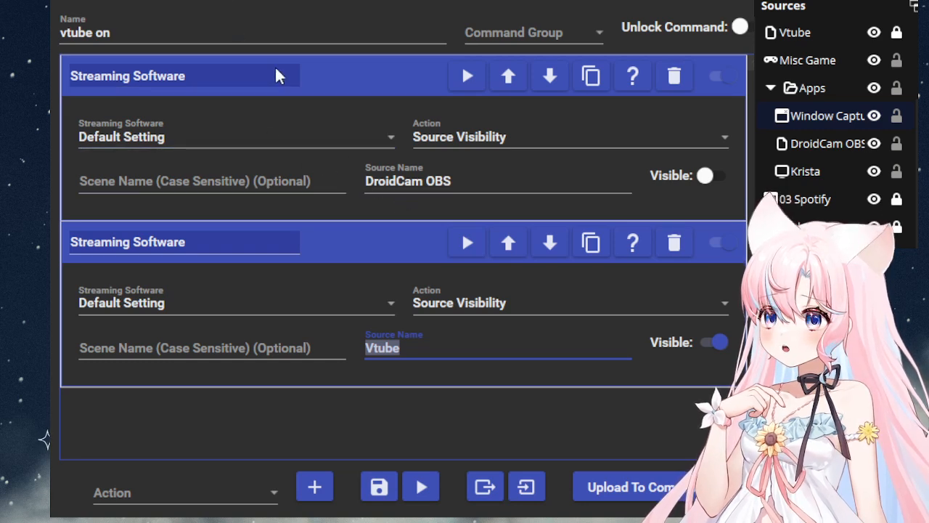
left_click(369, 185)
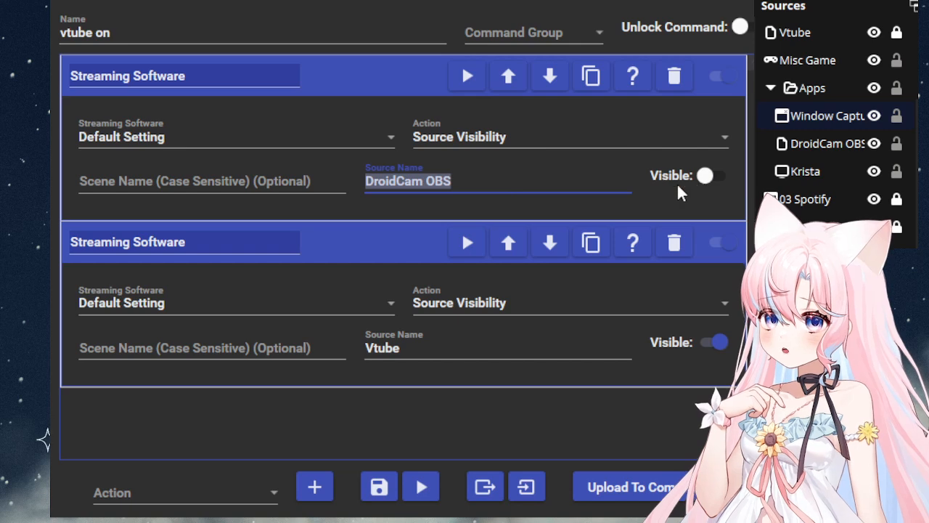
left_click(421, 350)
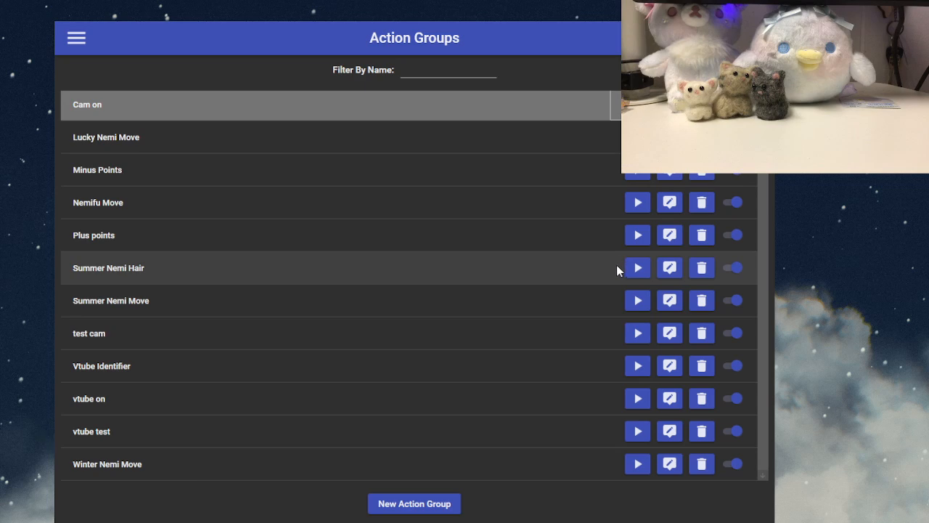
Run the vtube on action group from the action group list.
left_click(637, 399)
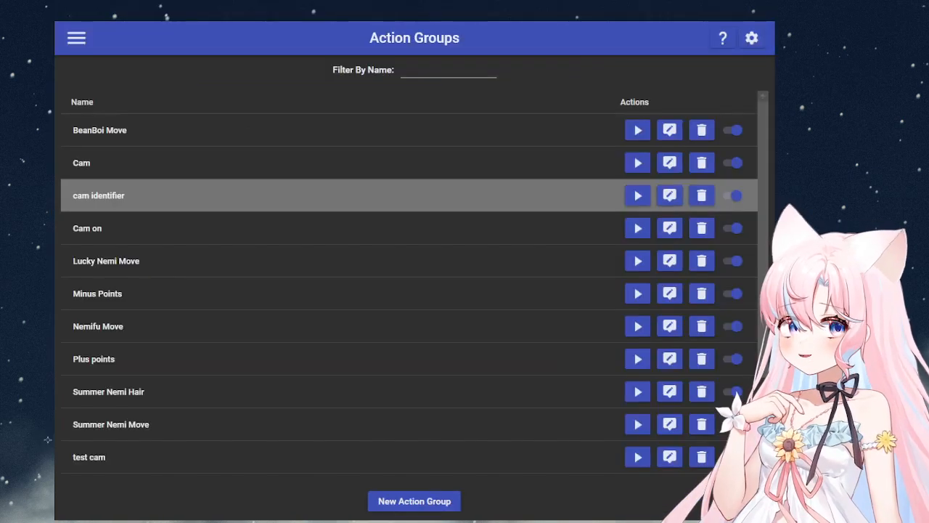
left_click(543, 23)
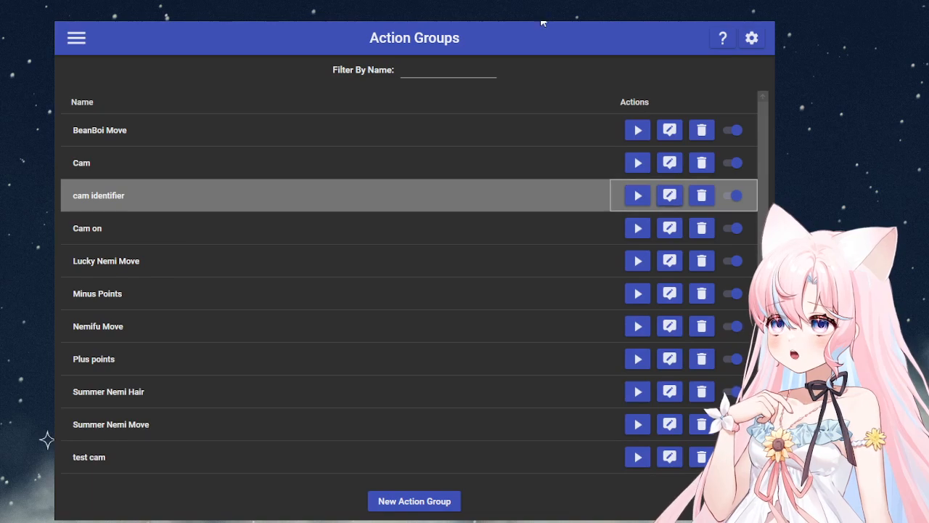
Open the cam identifier action group, examine its special identifier and source visibility settings, and save it.
left_click(668, 196)
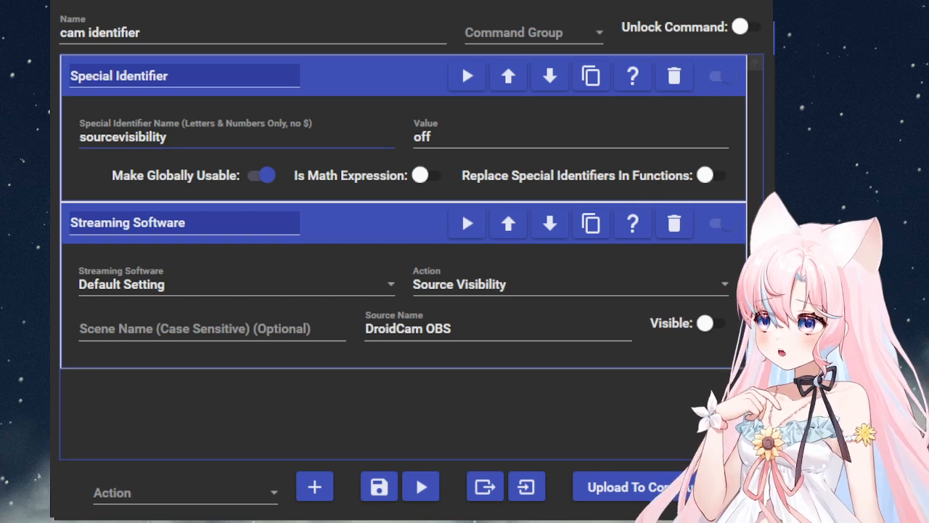
left_click(81, 138)
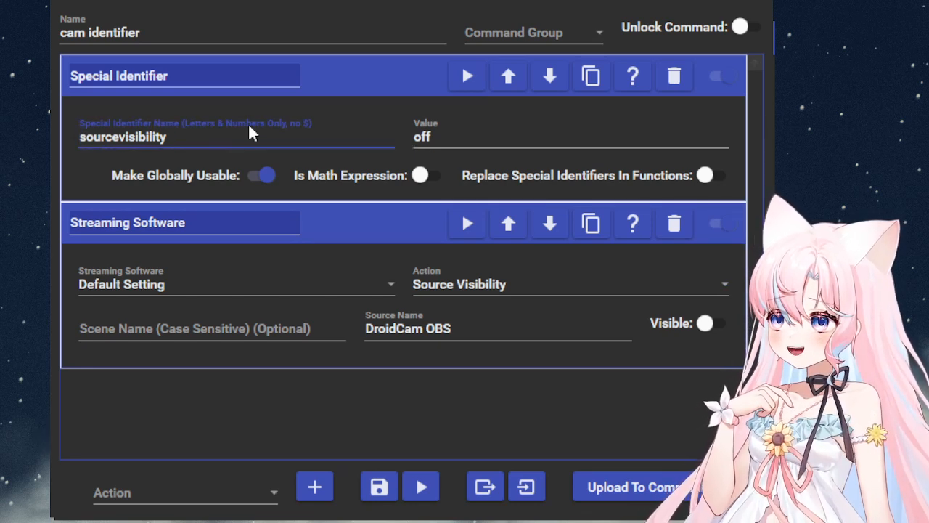
left_click(461, 139)
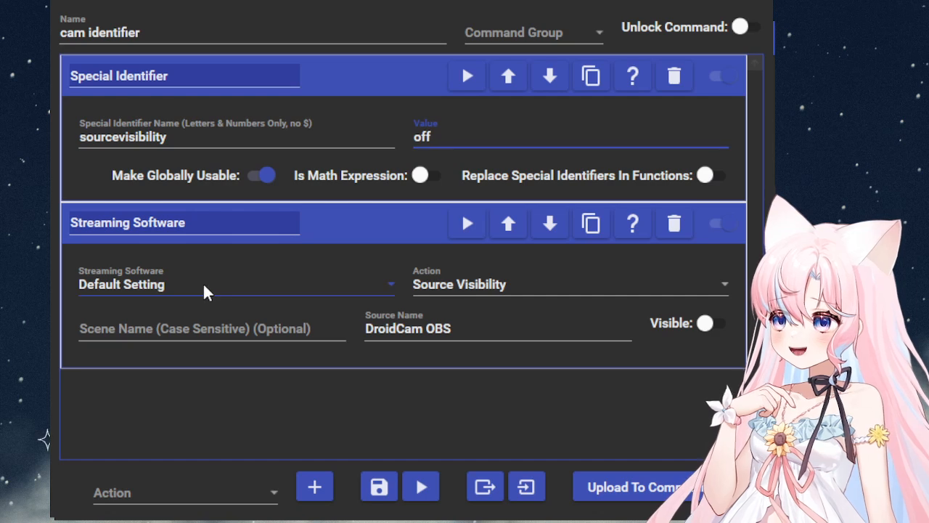
left_click(587, 286)
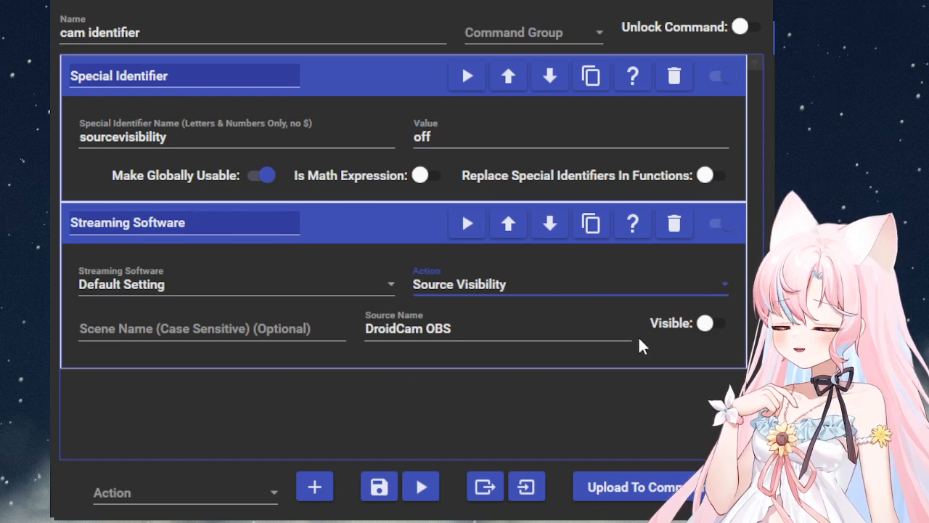
left_click(704, 331)
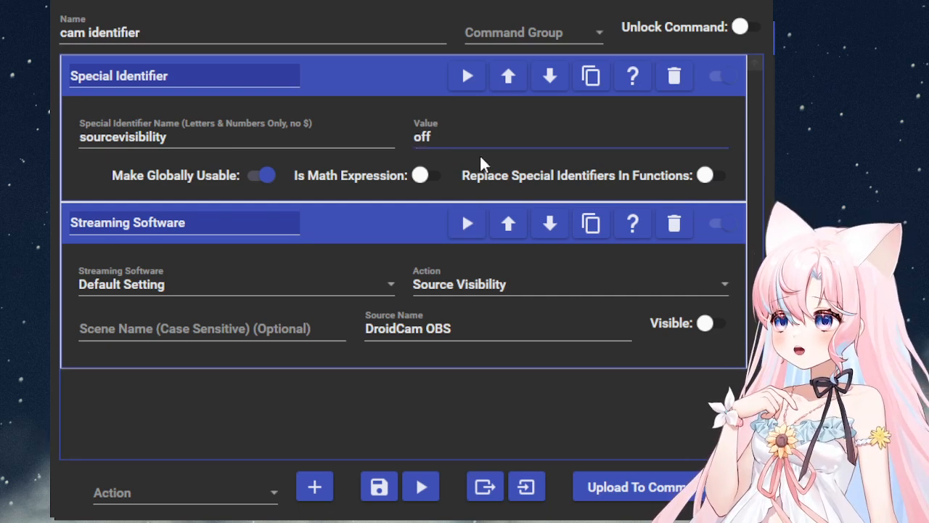
left_click(443, 138)
double_click(444, 138)
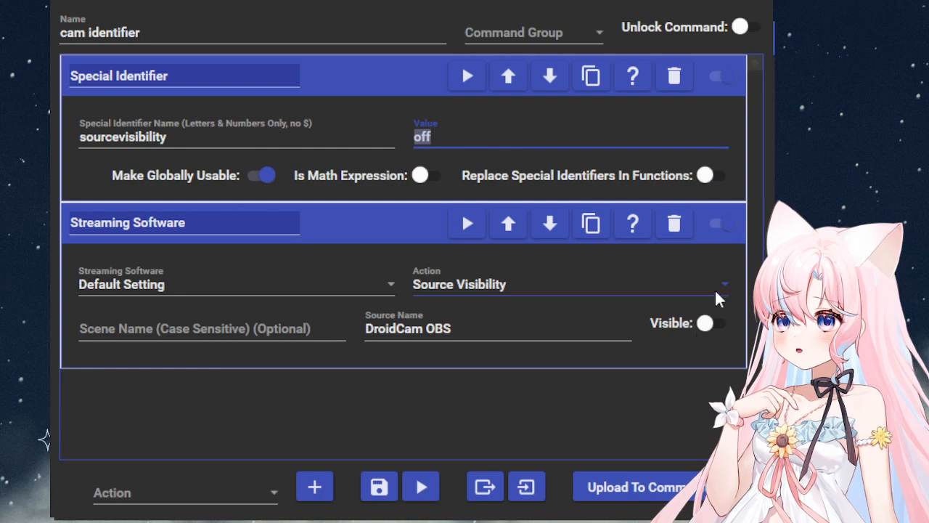
left_click(379, 486)
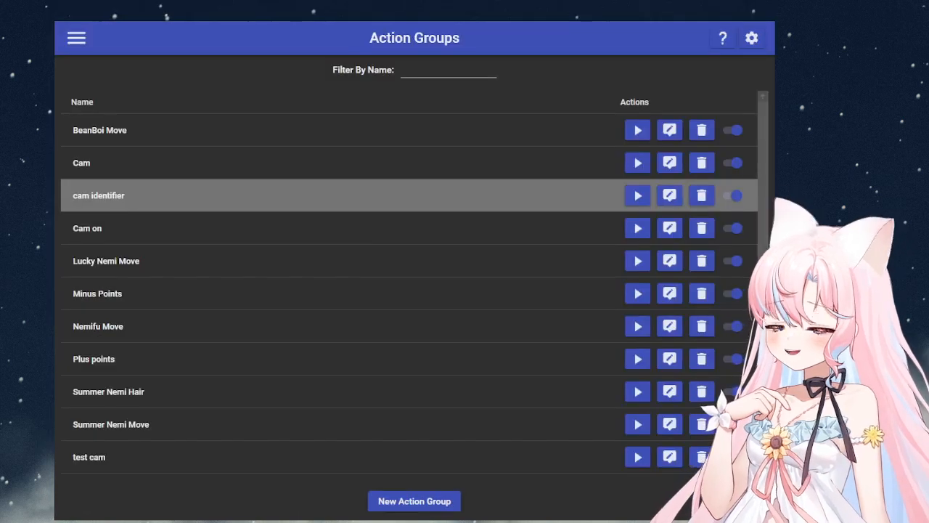
Open the generic Application Launch event's command and examine which action groups its two Command actions run.
left_click(76, 38)
left_click(107, 168)
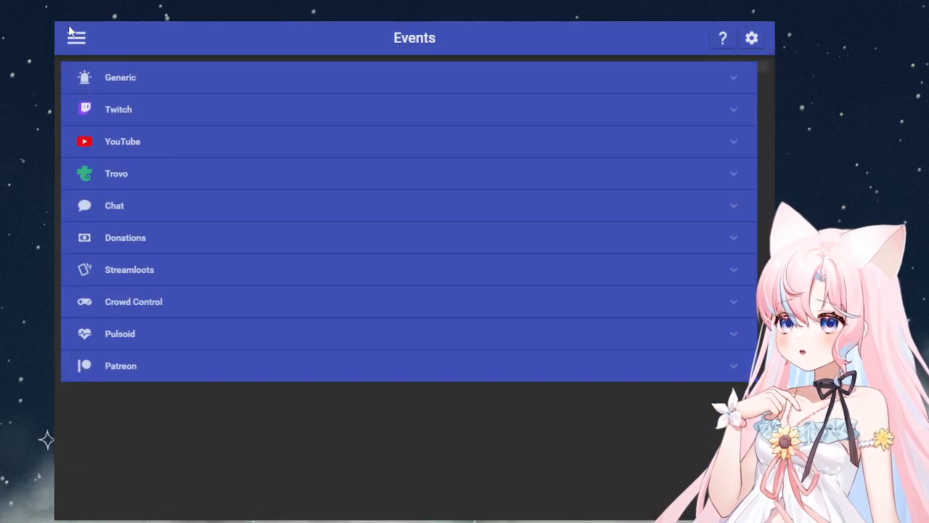
left_click(158, 81)
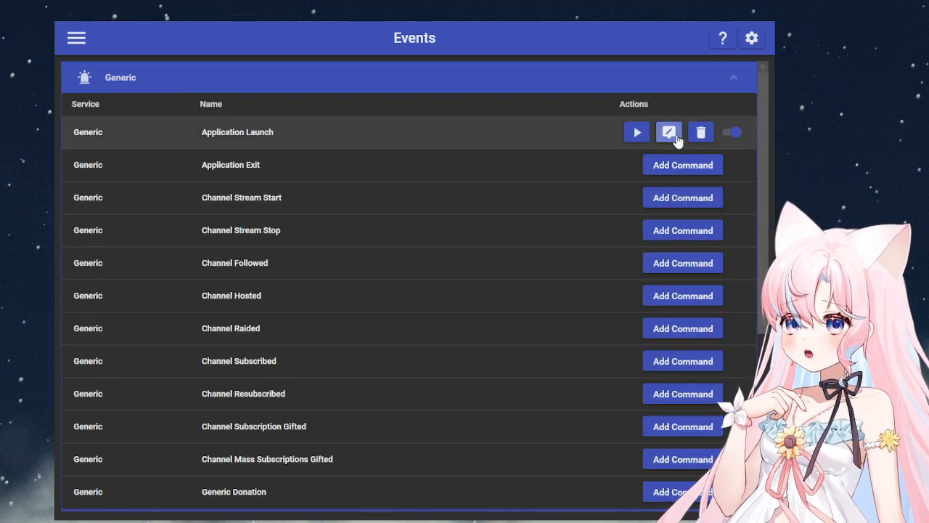
left_click(671, 137)
left_click(130, 53)
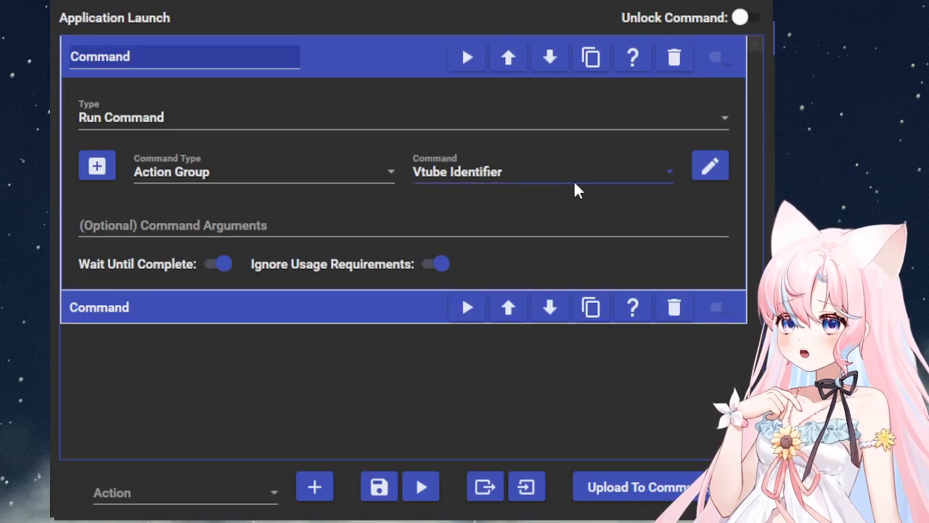
left_click(355, 311)
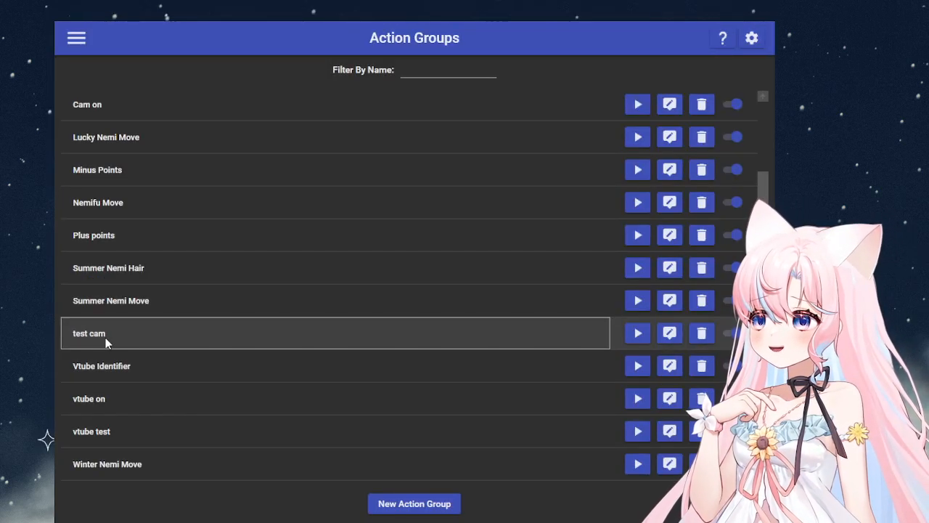
Open the test cam action group and examine the first conditional's clause and its source visibility action.
left_click(667, 333)
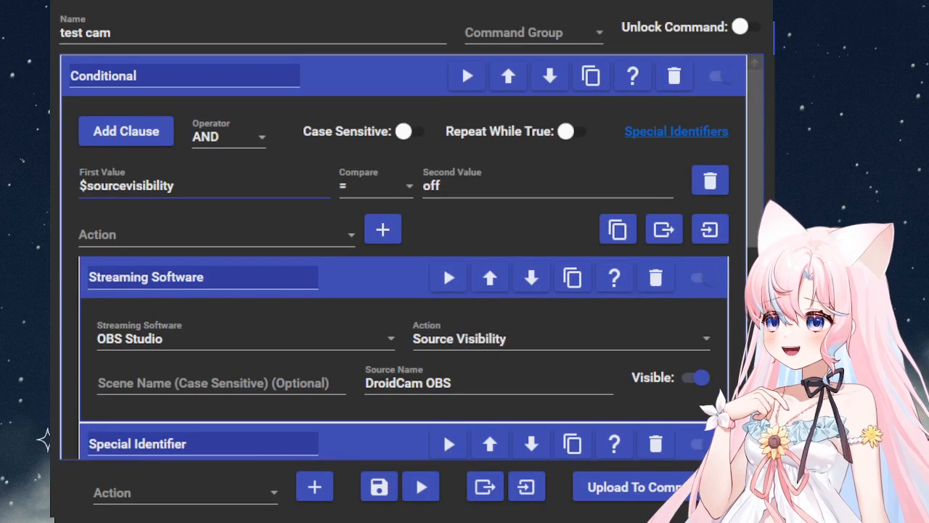
left_click(515, 183)
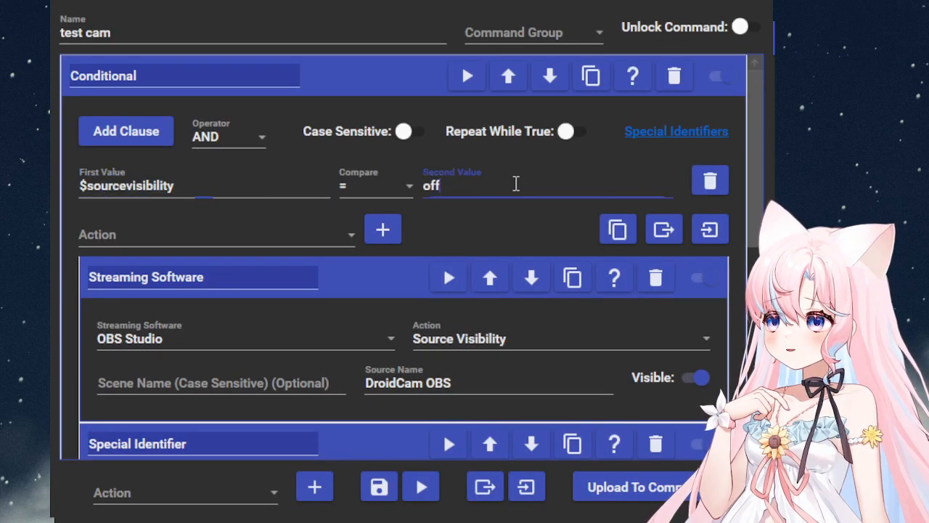
scroll(515, 183, "down", 1)
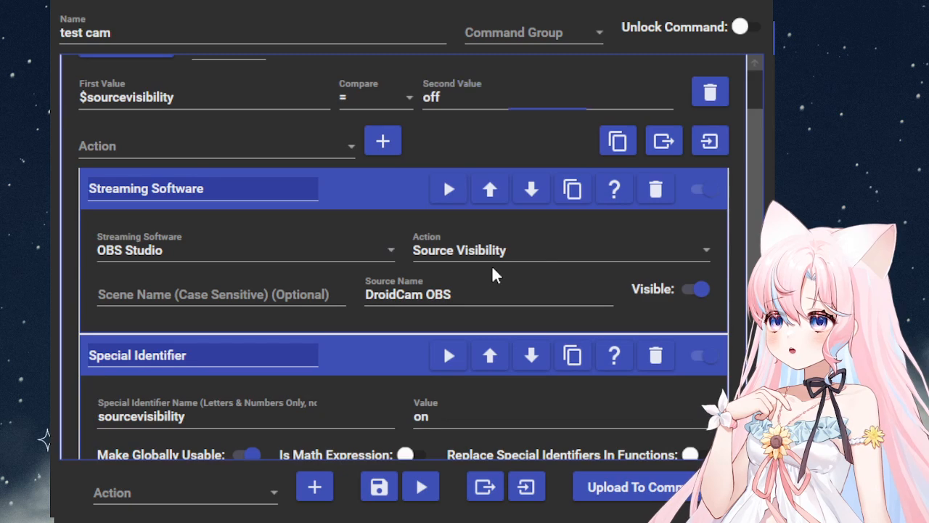
left_click_drag(404, 295, 475, 298)
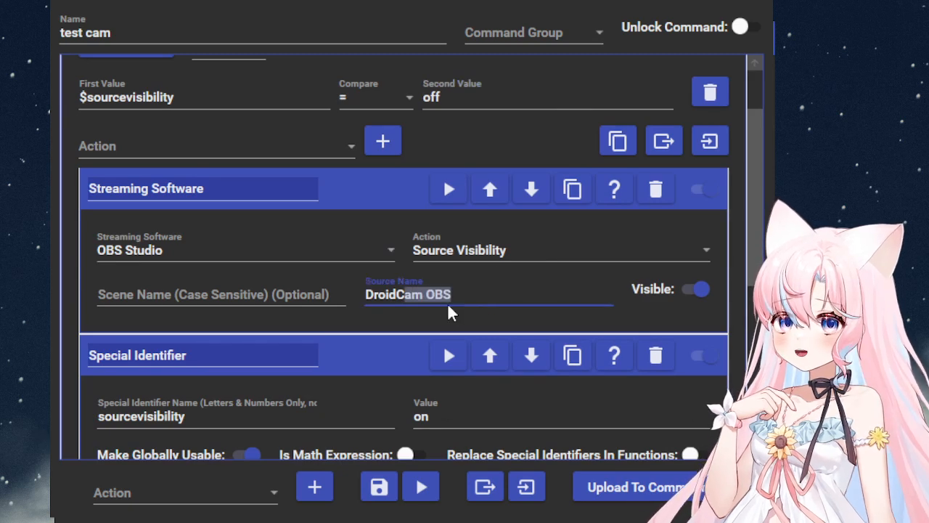
left_click(617, 305)
Examine the Special Identifier name and value and the Command action inside test cam's first conditional.
scroll(501, 279, "down", 2)
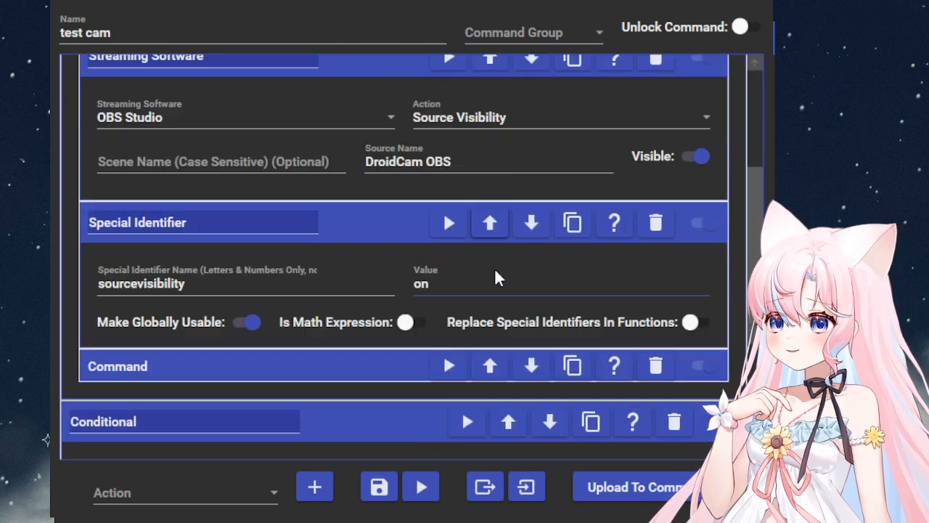
left_click(436, 291)
left_click(232, 297)
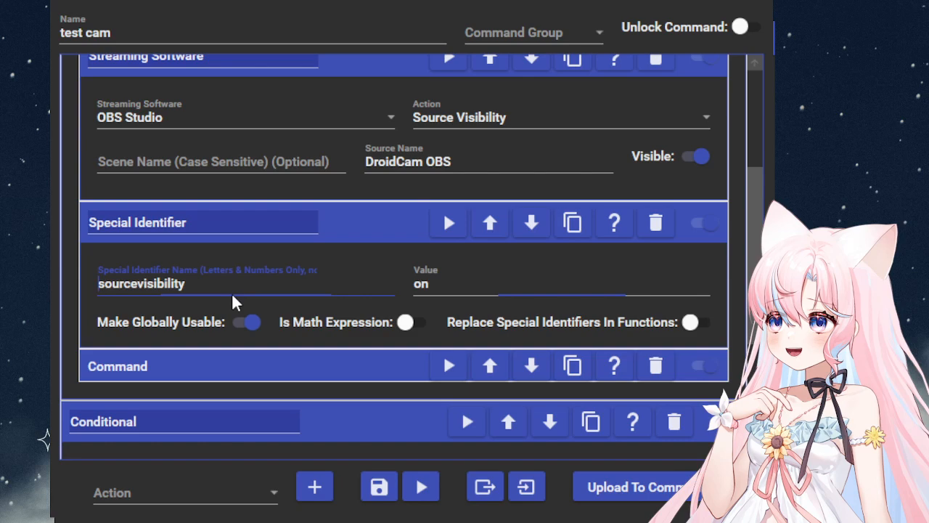
left_click(475, 297)
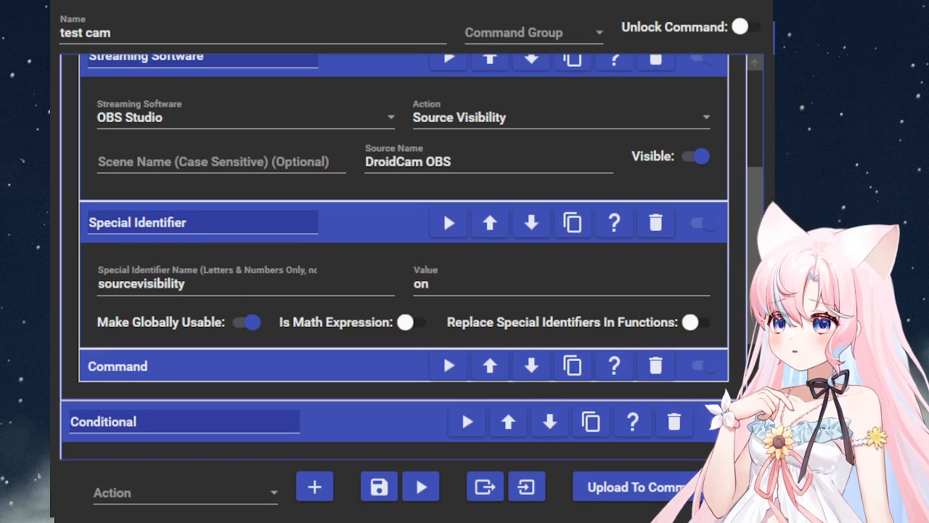
left_click(259, 365)
scroll(258, 347, "down", 2)
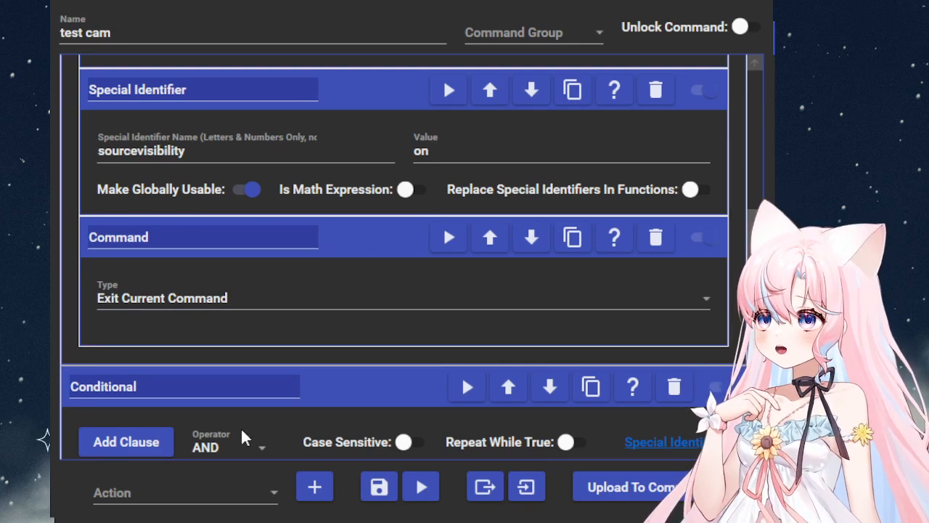
Examine the second conditional of test cam, expanding its Streaming Software and Special Identifier actions.
scroll(402, 291, "down", 3)
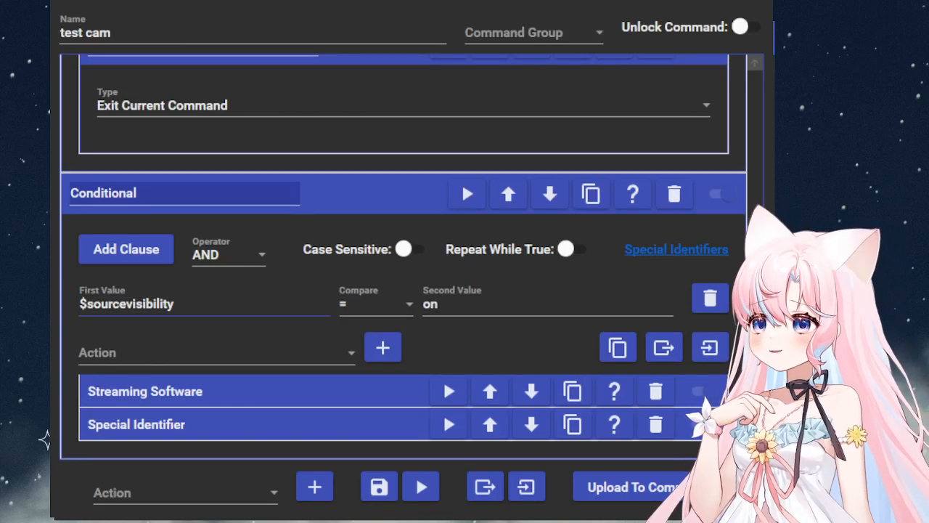
left_click(224, 394)
left_click(464, 324)
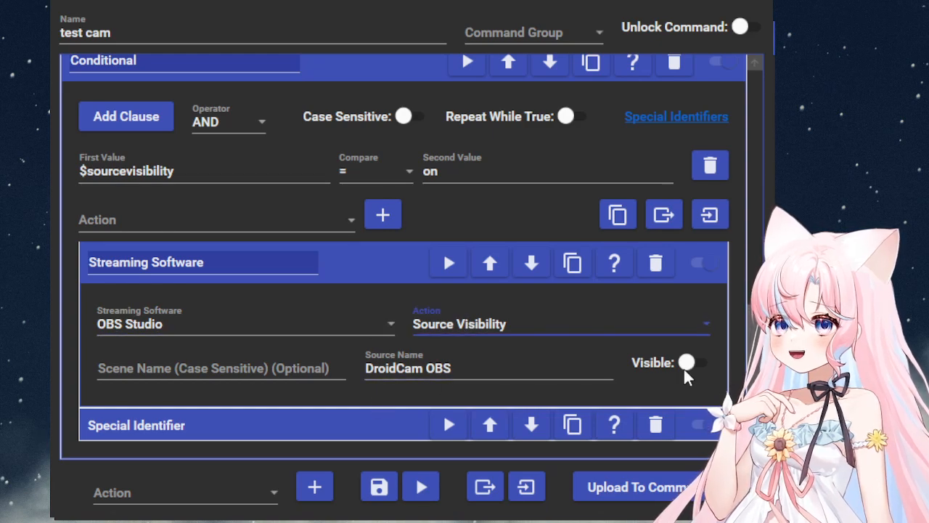
left_click(284, 425)
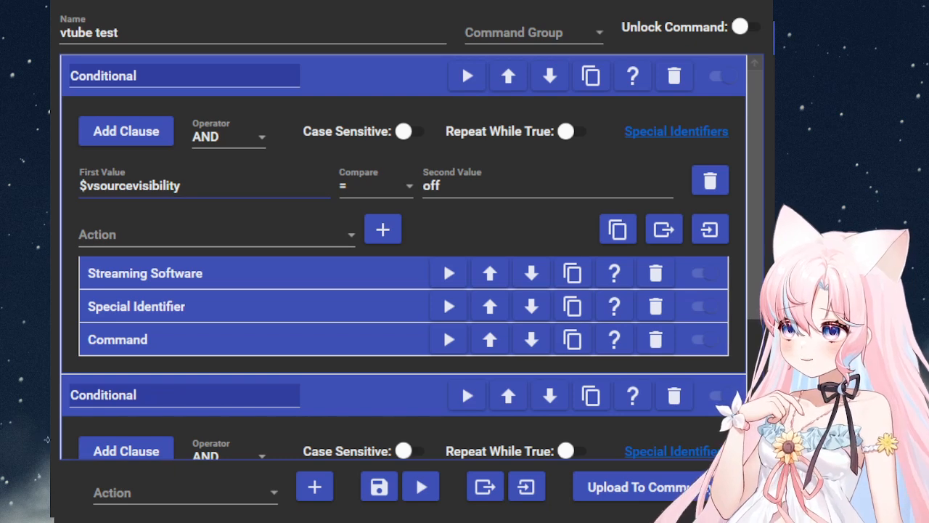
Examine the clause of vtube test's first conditional, covering its first value's special identifier and its second value.
left_click(87, 185)
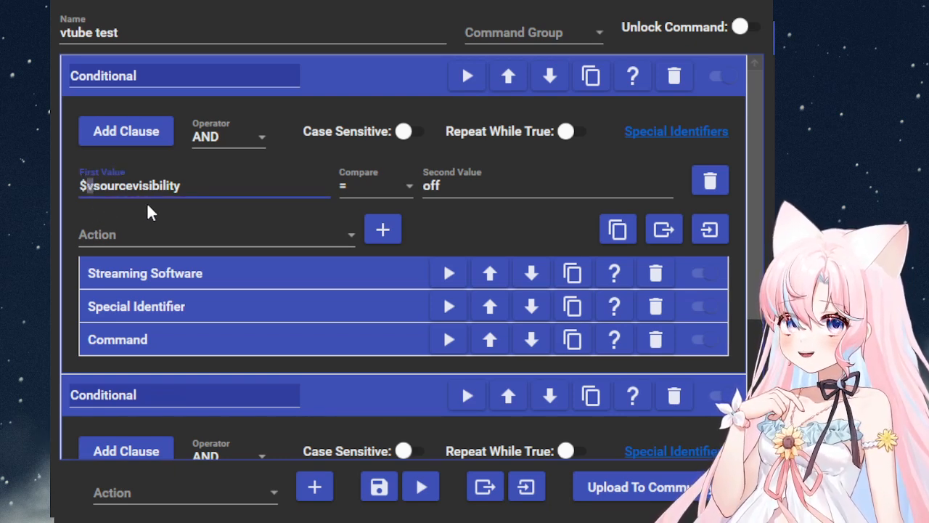
left_click(180, 187)
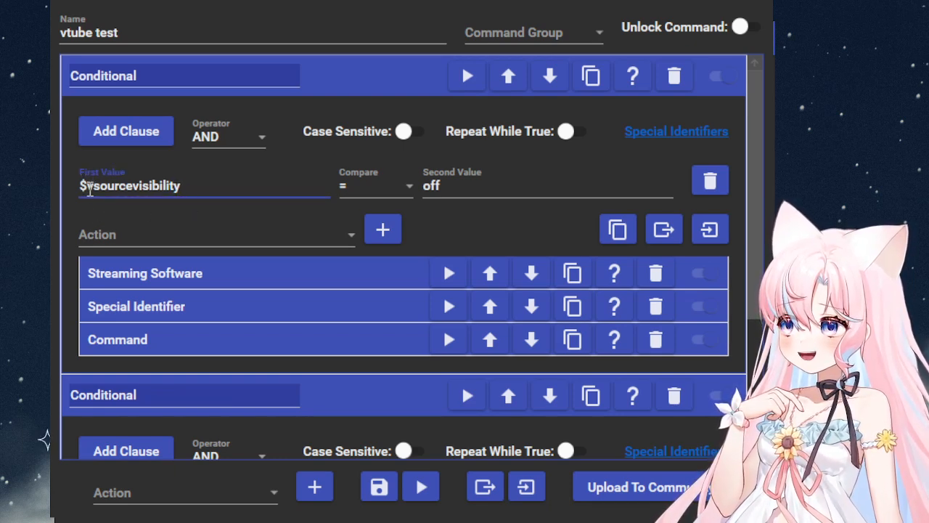
left_click_drag(88, 187, 149, 191)
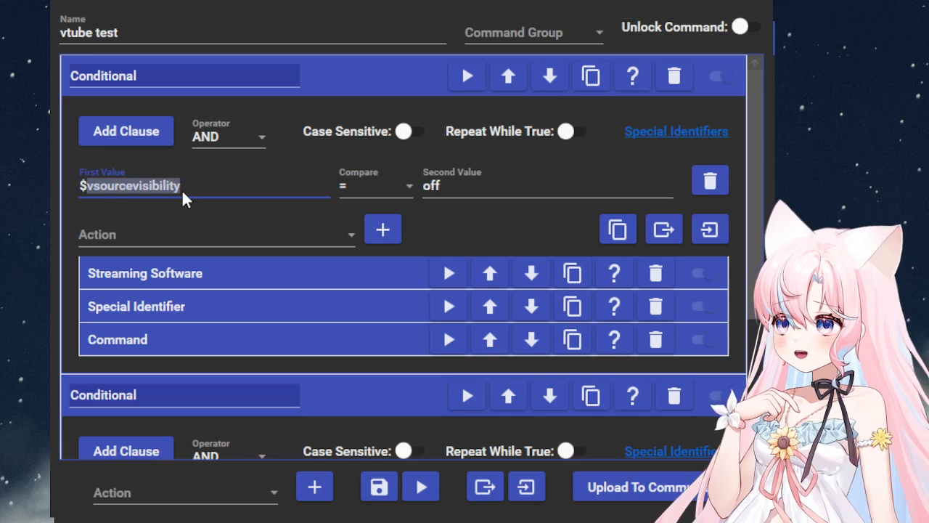
left_click(215, 190)
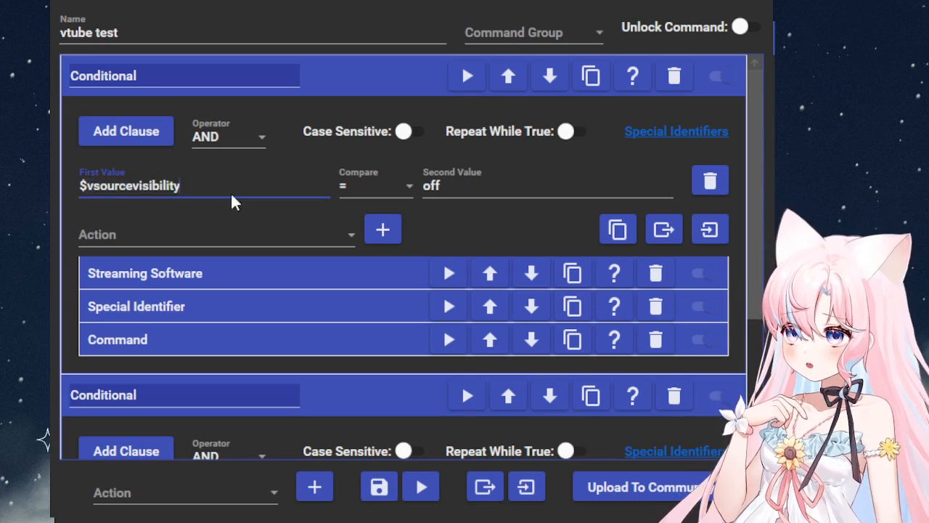
left_click(464, 194)
Expand the Streaming Software, Special Identifier and Command actions in vtube test's first conditional and examine their settings.
left_click(332, 268)
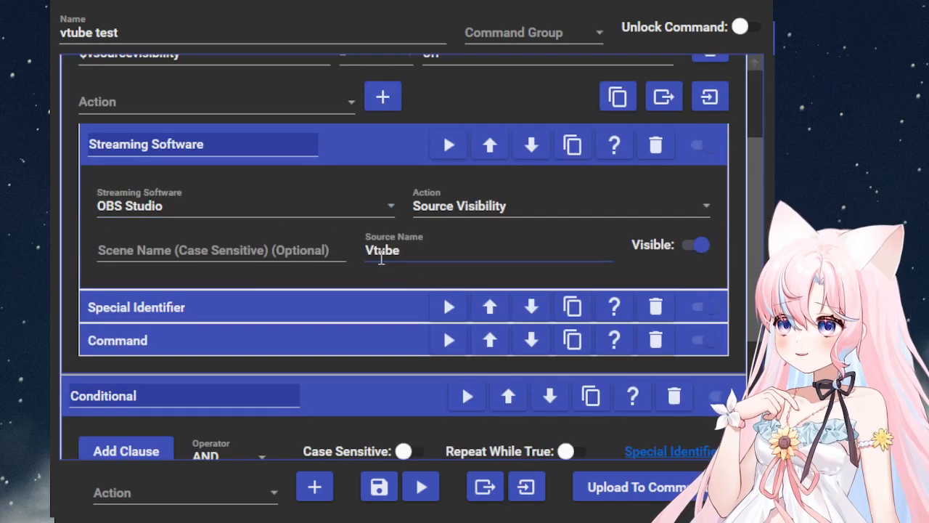
left_click_drag(369, 254, 512, 257)
left_click(715, 270)
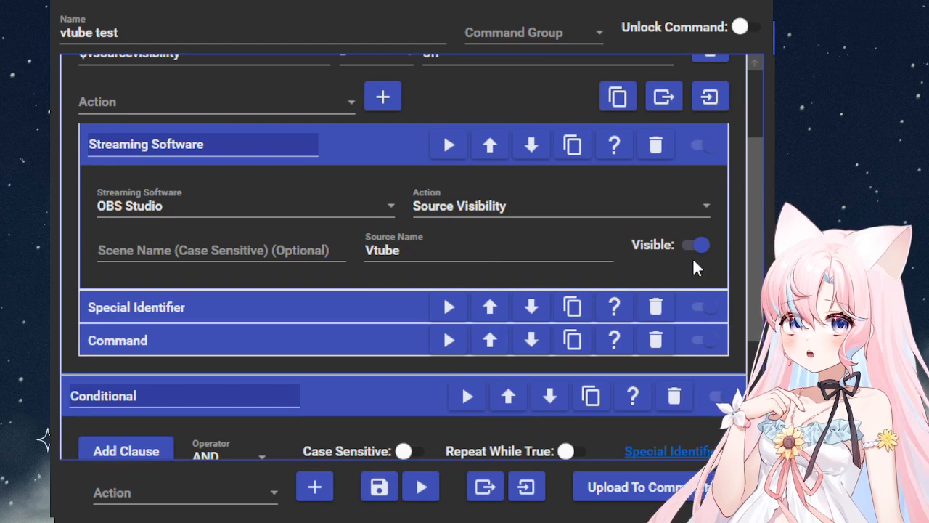
left_click(208, 309)
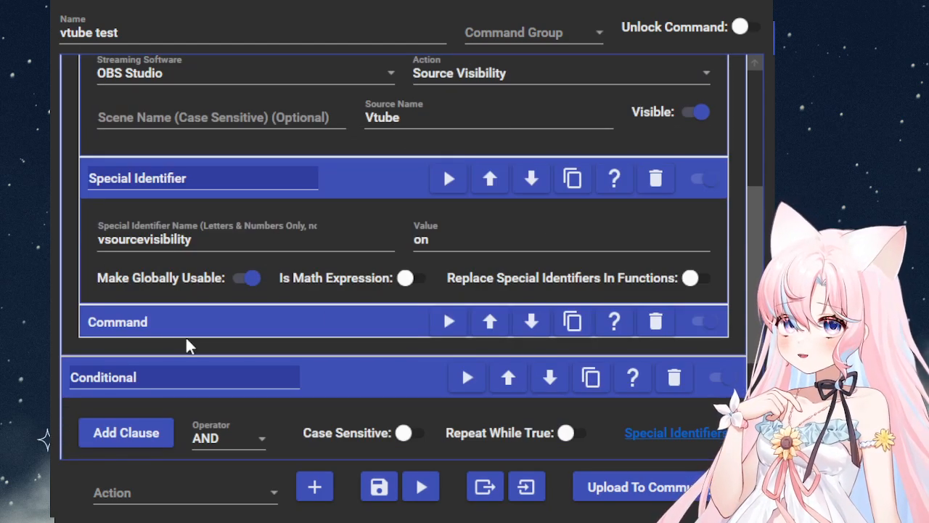
left_click(244, 325)
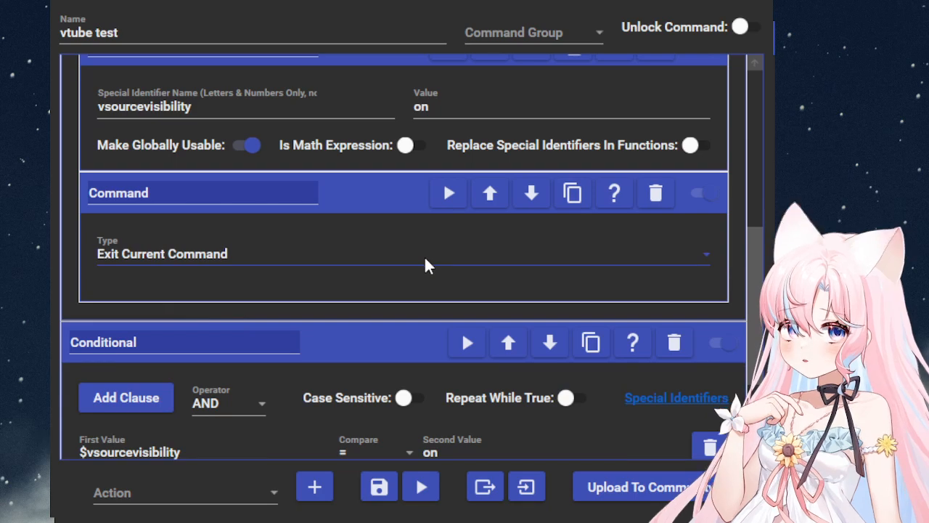
Examine the second conditional of vtube test, including its clause and its Streaming Software and Special Identifier actions.
scroll(424, 256, "down", 2)
left_click(230, 391)
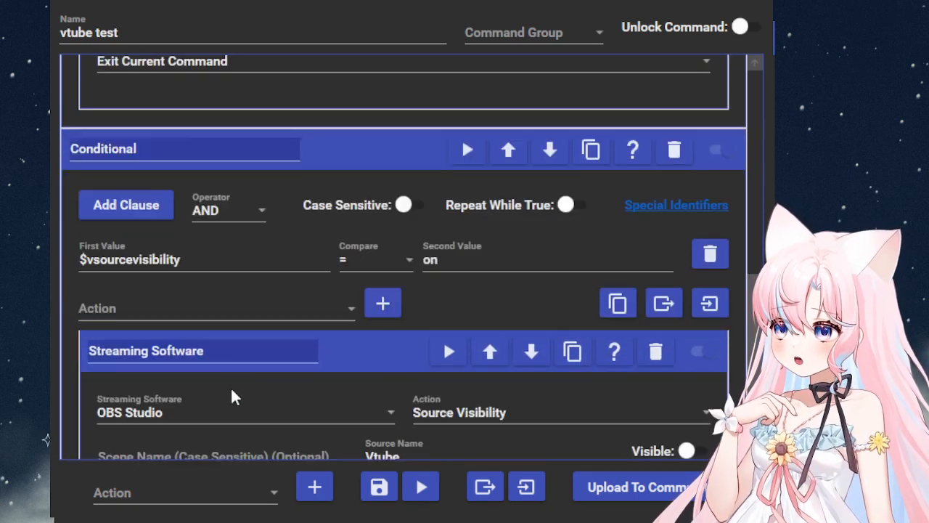
left_click_drag(80, 173, 150, 177)
left_click(458, 175)
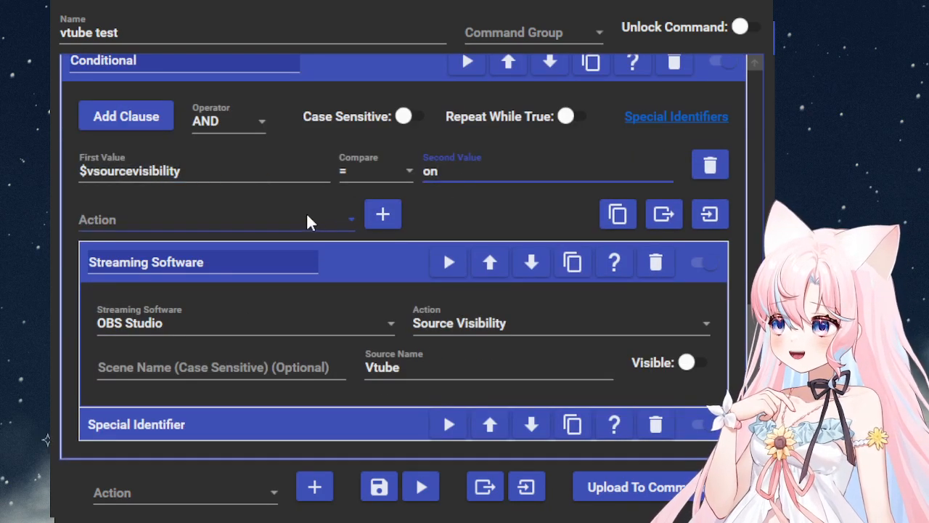
left_click(403, 376)
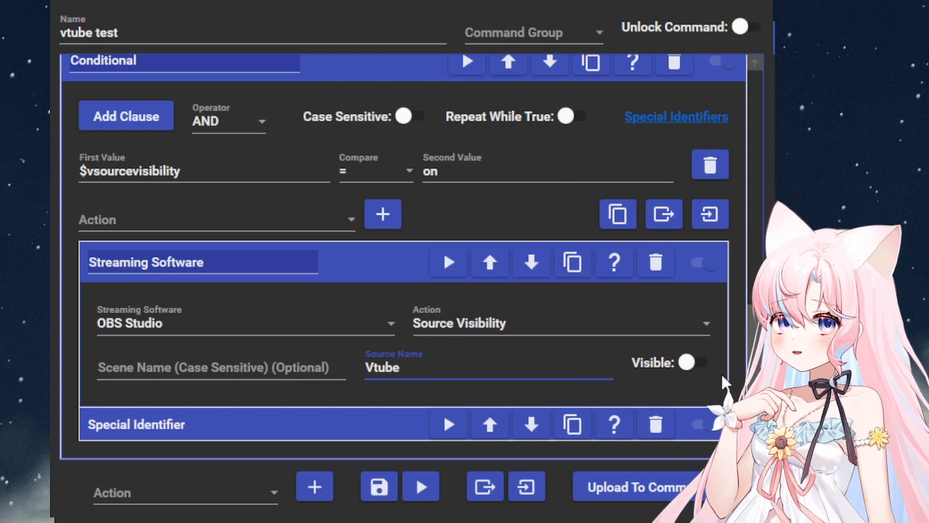
left_click(293, 363)
left_click(281, 418)
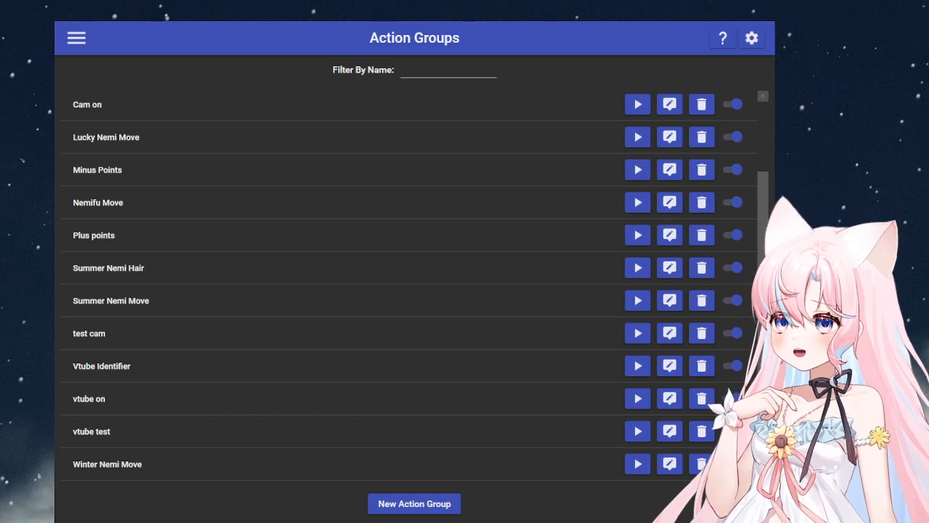
Open the cam vtube chat command for editing and examine which action groups its two Command actions run.
left_click(76, 38)
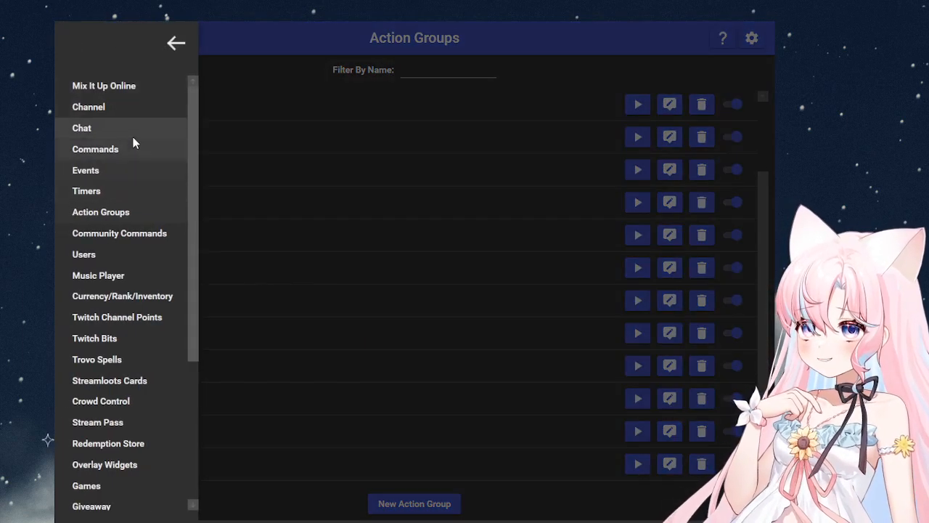
left_click(130, 146)
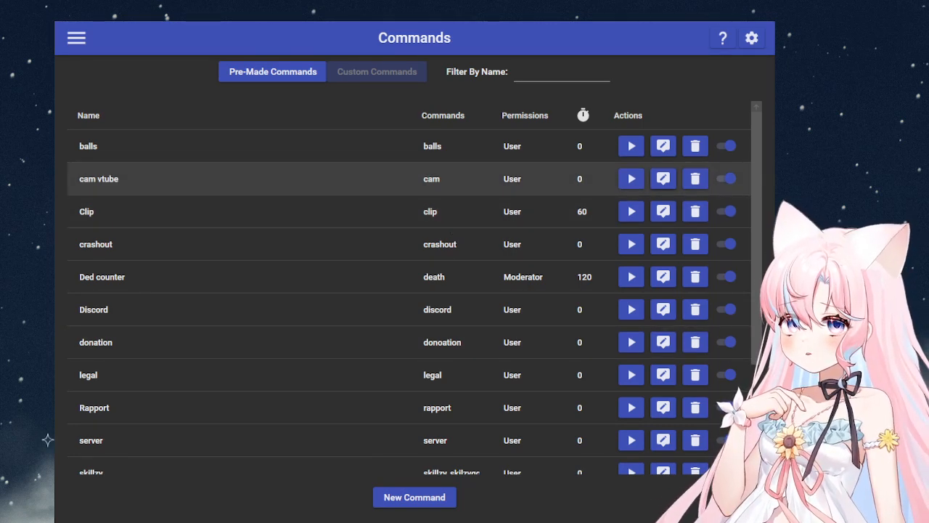
left_click(663, 179)
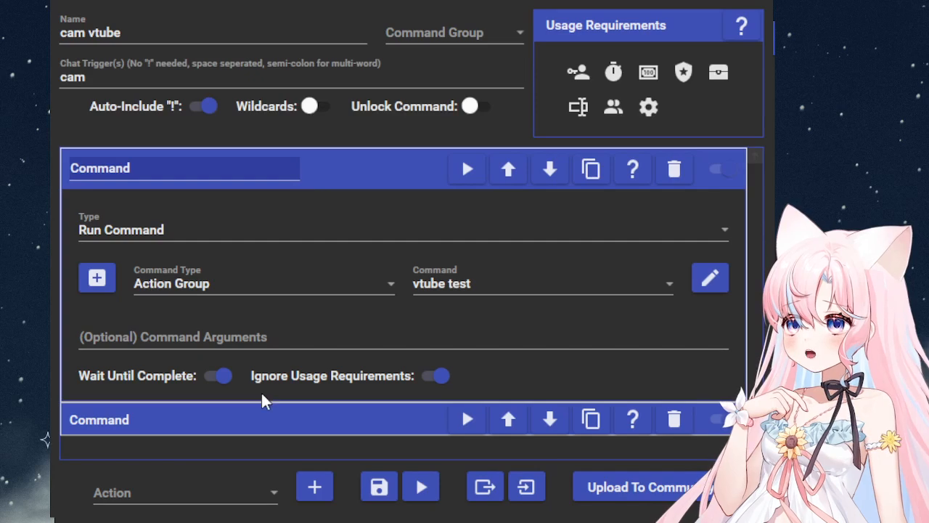
left_click(247, 419)
left_click(296, 252)
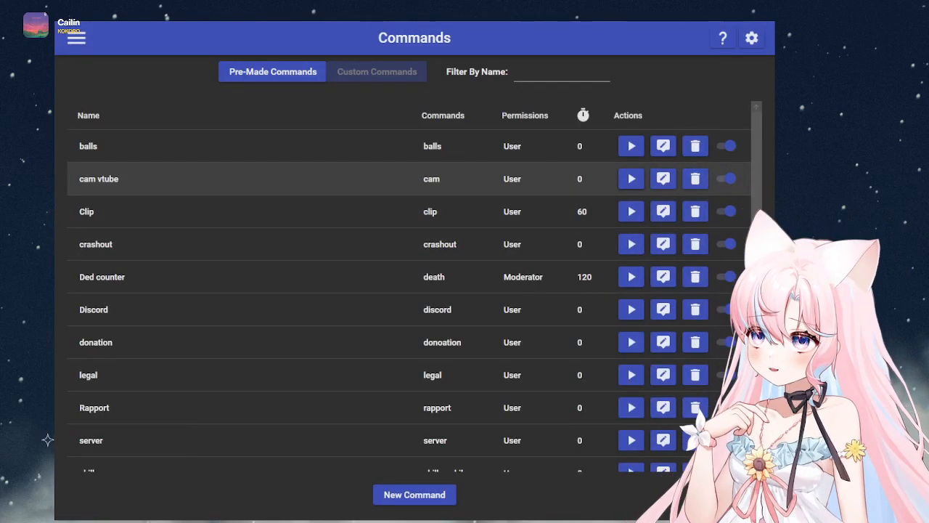
Run the cam vtube command twice to test switching between the camera and the Vtube source and back.
left_click(630, 178)
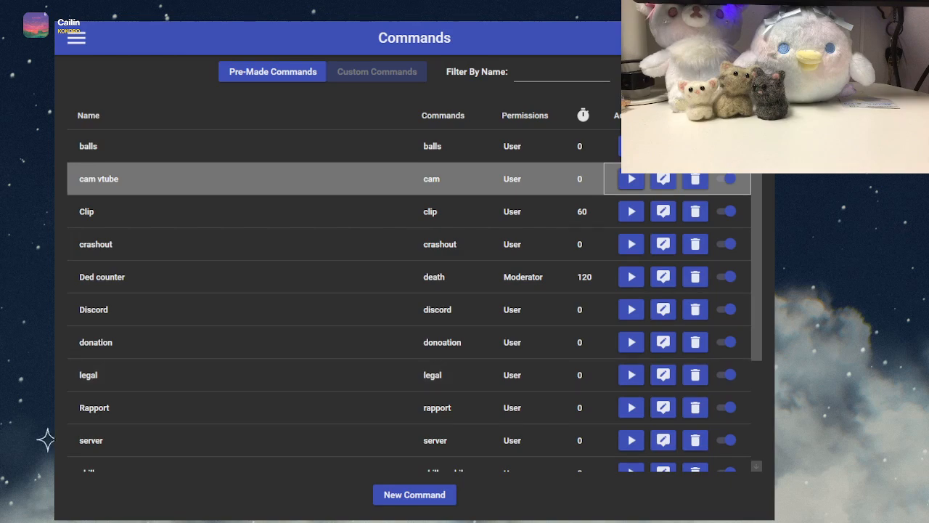
left_click(624, 185)
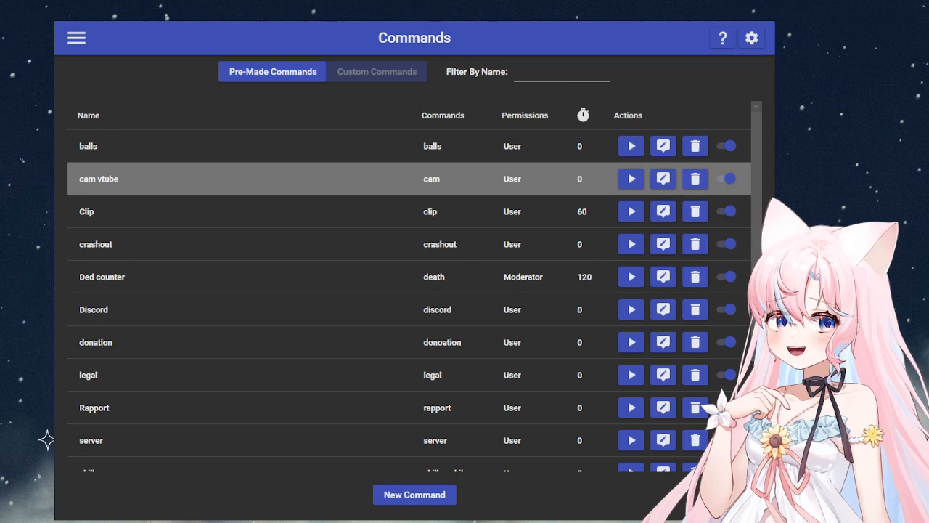
scroll(409, 287, "down", 2)
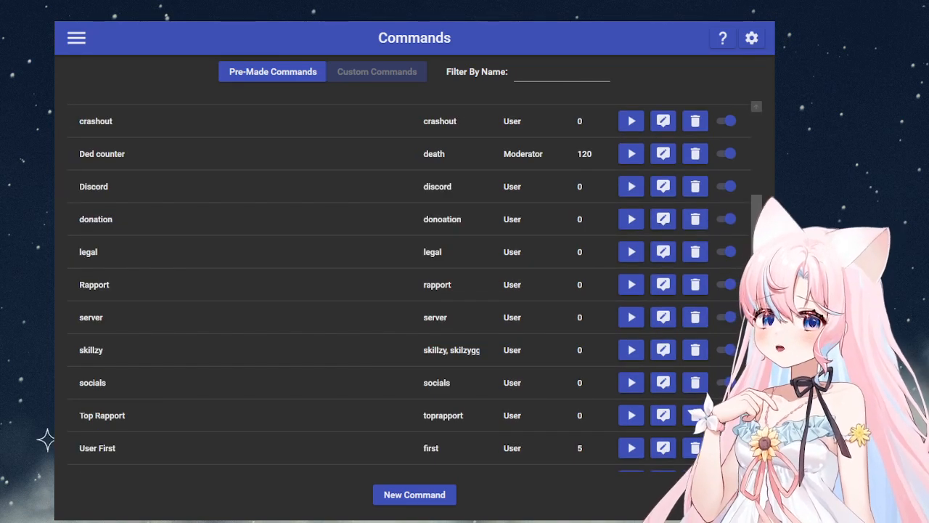